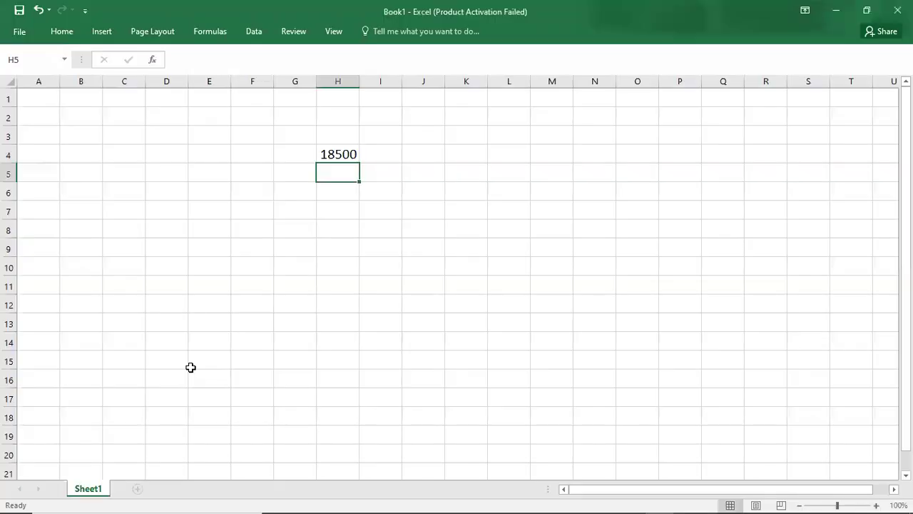
# - Enter the deductions -500 in H5 and -800 in H6, checking Q.5 in the Acrobat Reader PDF for the second amount
pyautogui.press('BackSpace')
pyautogui.write('00')
pyautogui.press('Return')
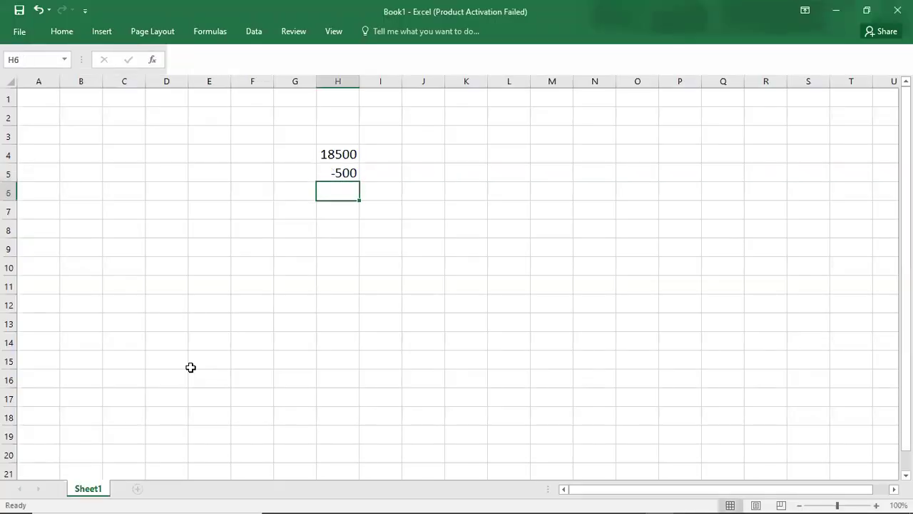
pyautogui.hotkey('alt', 'Tab')
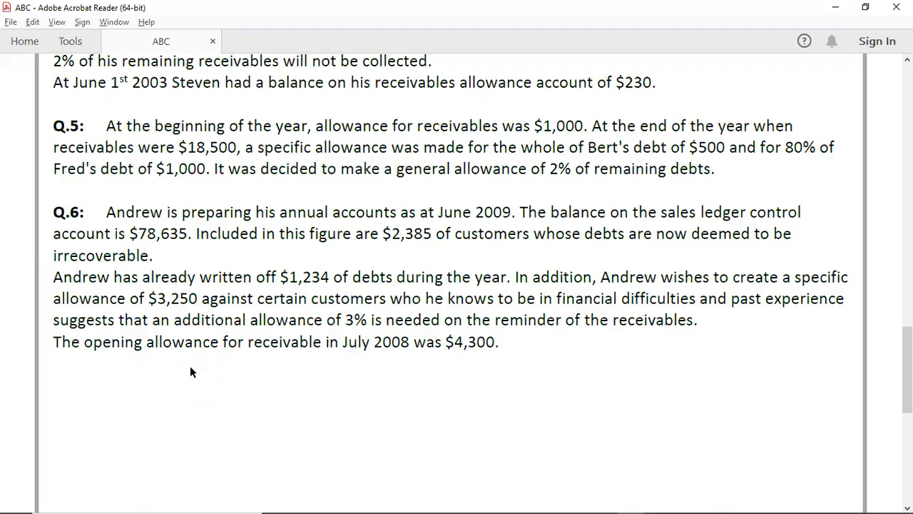
pyautogui.hotkey('alt', 'Tab')
pyautogui.write('-800')
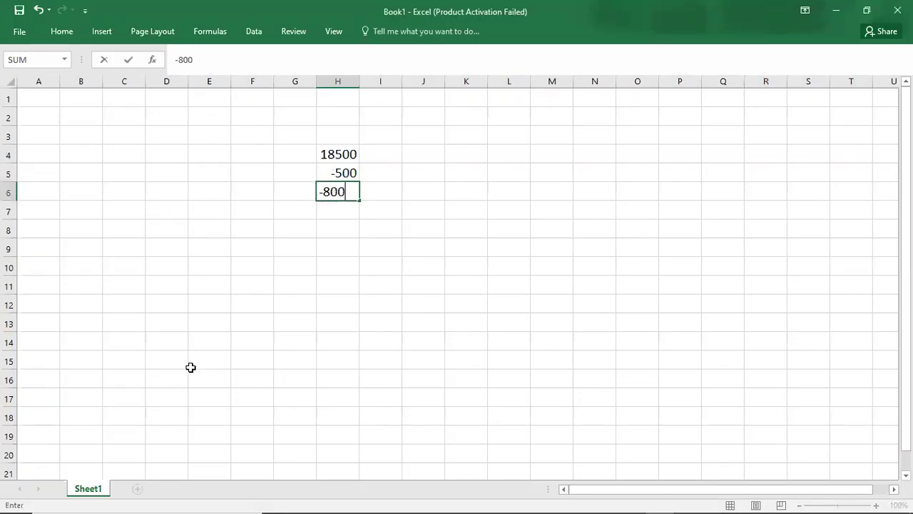
pyautogui.press('Return')
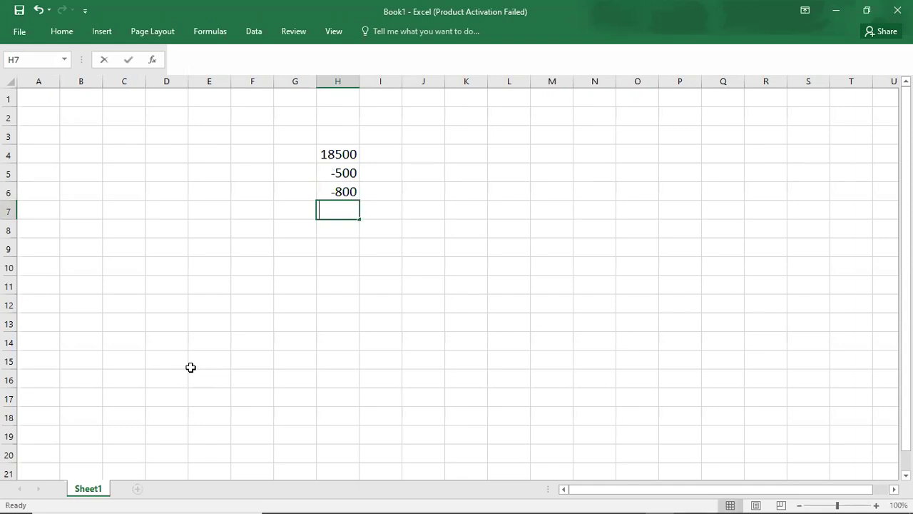
# - Enter the remaining receivables of 17200 in cell H7
pyautogui.write('17000')
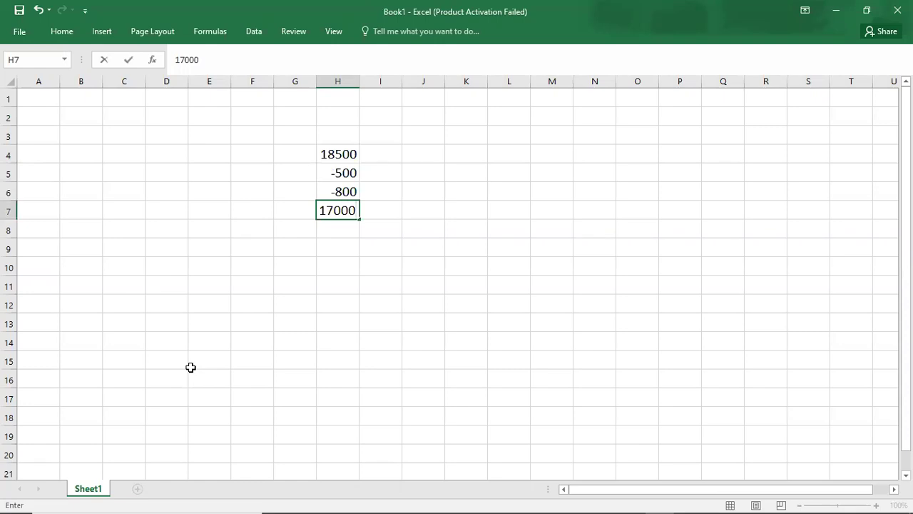
pyautogui.press('BackSpace')
pyautogui.press('BackSpace')
pyautogui.press('BackSpace')
pyautogui.write('200')
pyautogui.press('Return')
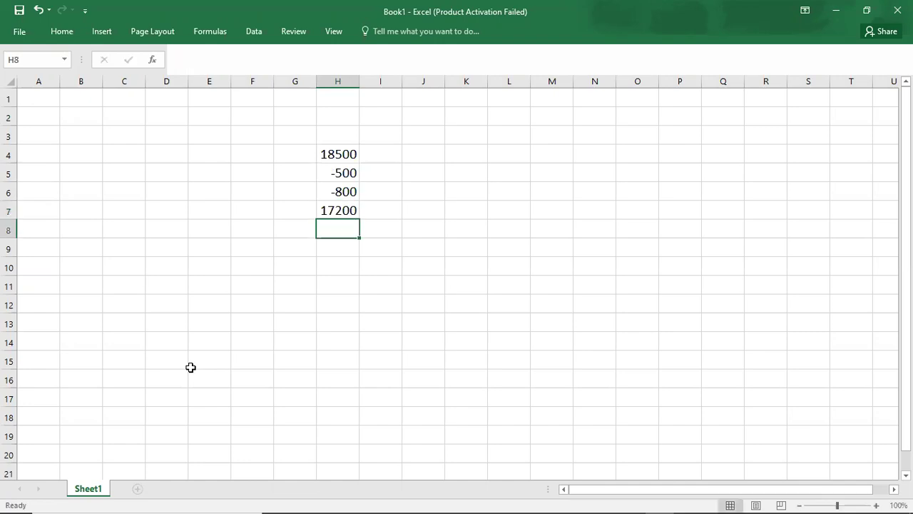
# - Check the general allowance rate for Q.5 in the Acrobat Reader PDF and enter 2% in cell E8 of the Excel sheet
pyautogui.hotkey('alt', 'Tab')
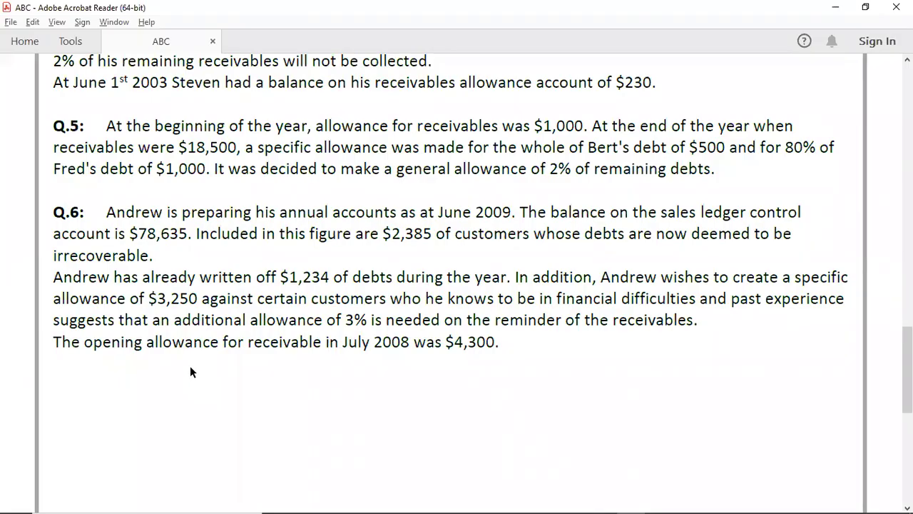
pyautogui.hotkey('alt', 'Tab')
pyautogui.press('Left')
pyautogui.press('Left')
pyautogui.press('Left')
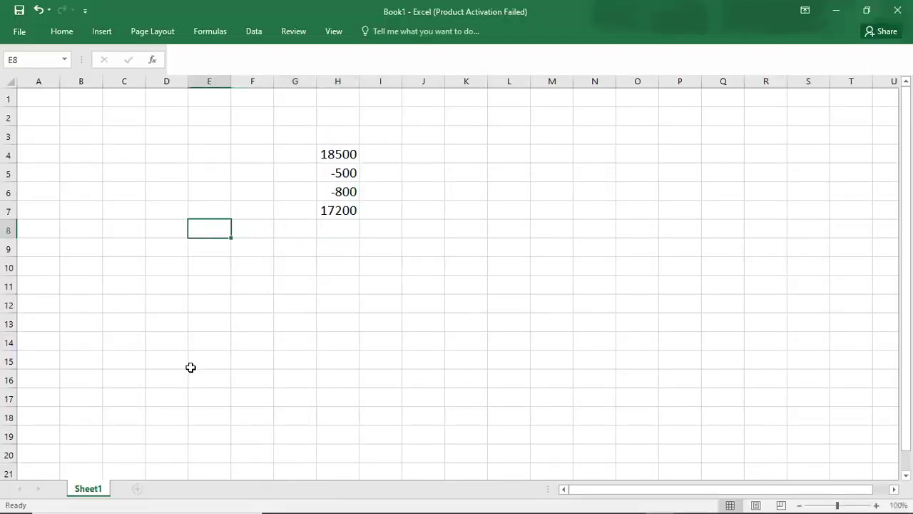
pyautogui.write('2%')
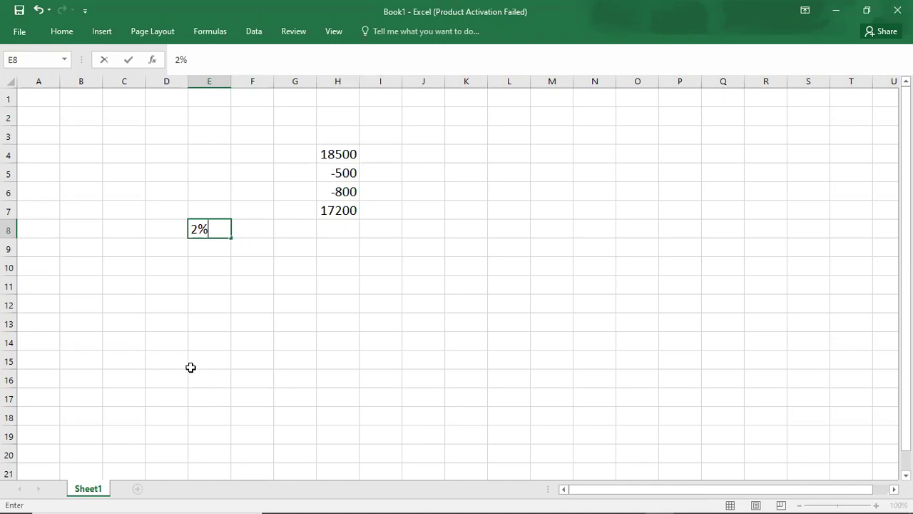
pyautogui.hotkey('ctrl', 'Return')
# - Enter the general allowance of 344 in H8 and select cell E10
pyautogui.press('Right')
pyautogui.press('Right')
pyautogui.press('Right')
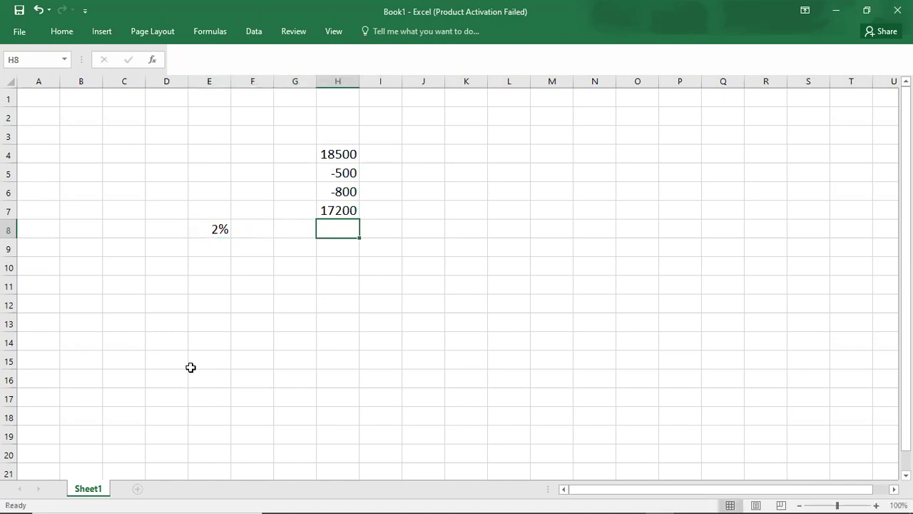
pyautogui.write('344')
pyautogui.press('Return')
pyautogui.press('Down')
pyautogui.press('Left')
pyautogui.press('Left')
pyautogui.press('Left')
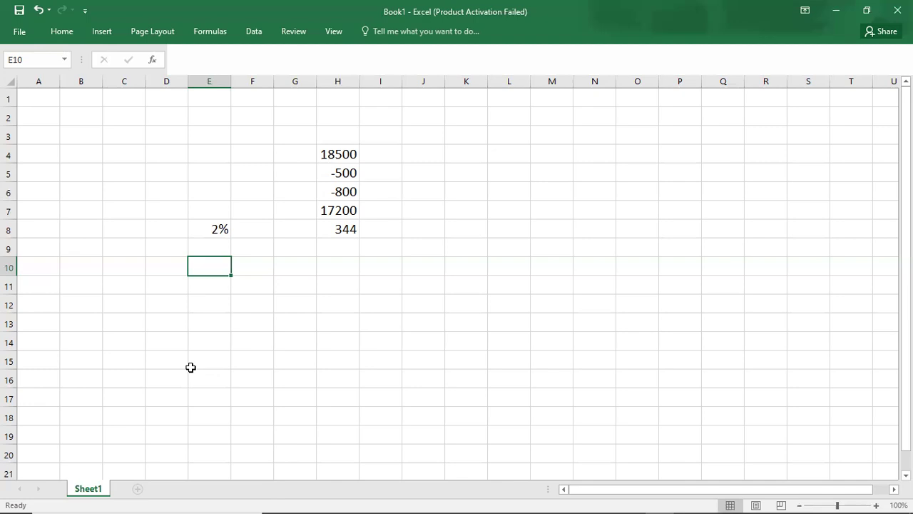
# - Compare the worksheet figures with Q.5 in the Acrobat Reader PDF and switch to the Q. 05 ledger accounts slide in the presentation
pyautogui.hotkey('alt', 'Tab')
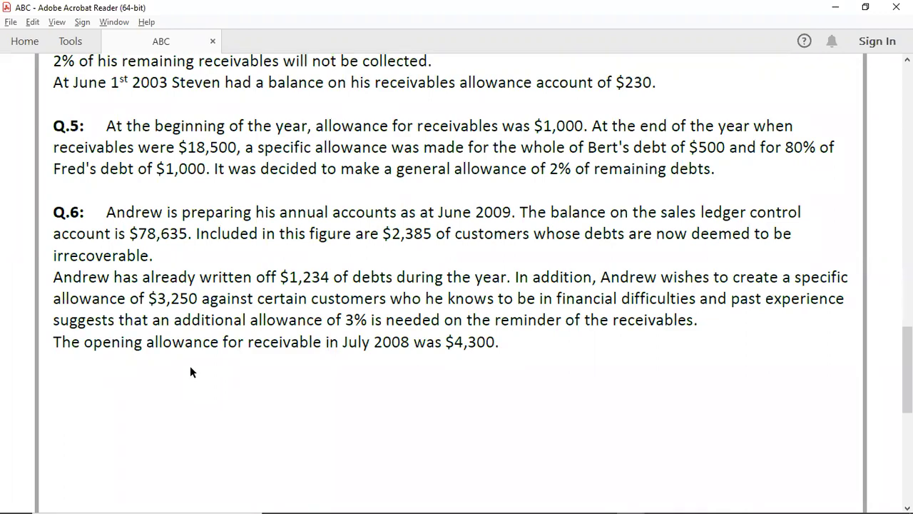
pyautogui.hotkey('alt', 'Tab')
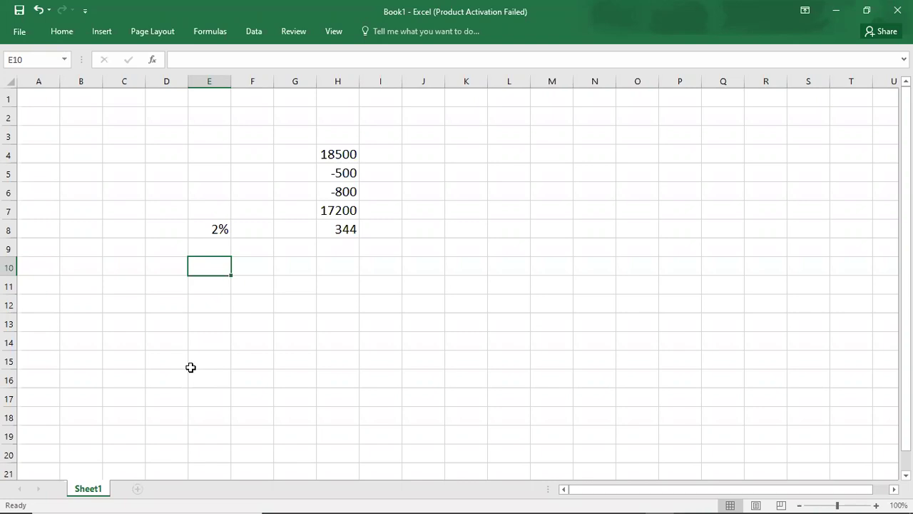
pyautogui.hotkey('alt', 'Tab')
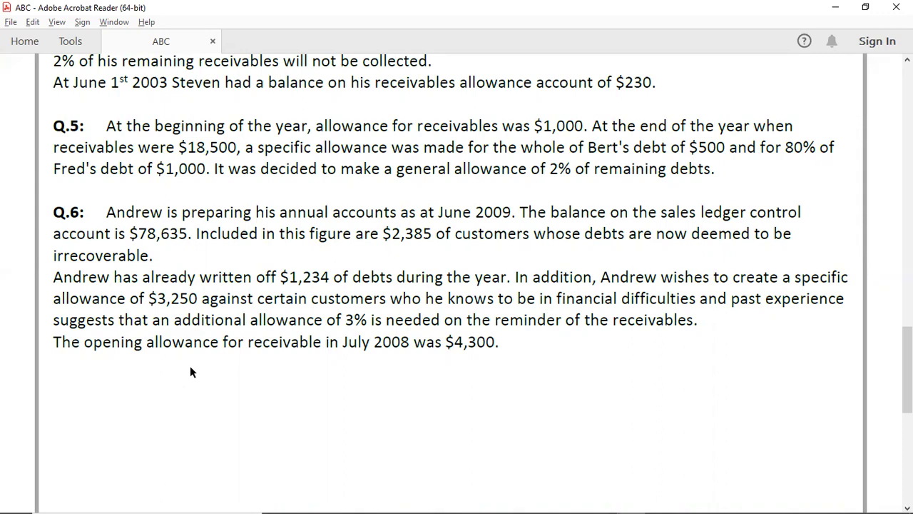
pyautogui.hotkey('alt', 'Tab')
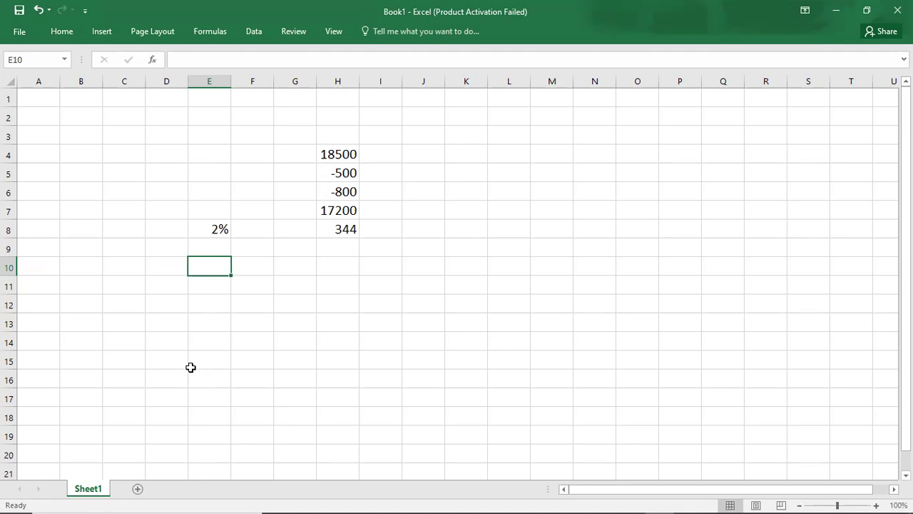
pyautogui.hotkey('alt', 'Tab')
pyautogui.hotkey('alt', 'Tab')
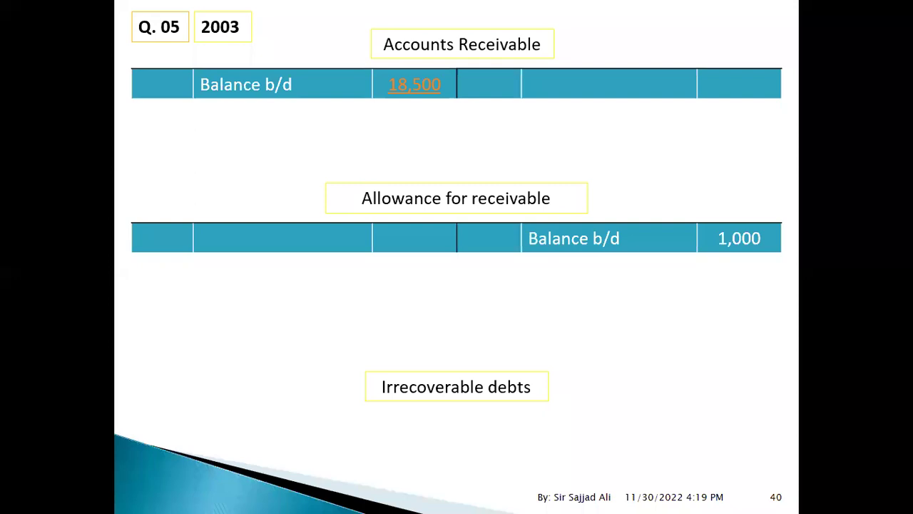